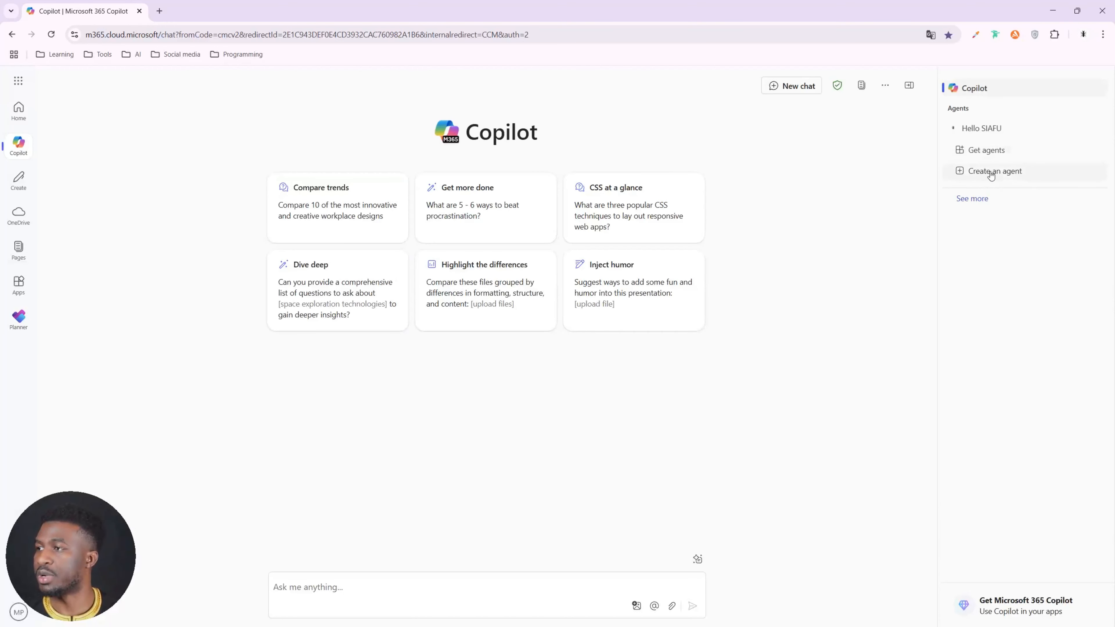
Step: Start a new agent and send the description: Je veux créer un agent IA nommé "Bizdev SIAFU". Il doit se comporter comme un business developer
click(991, 176)
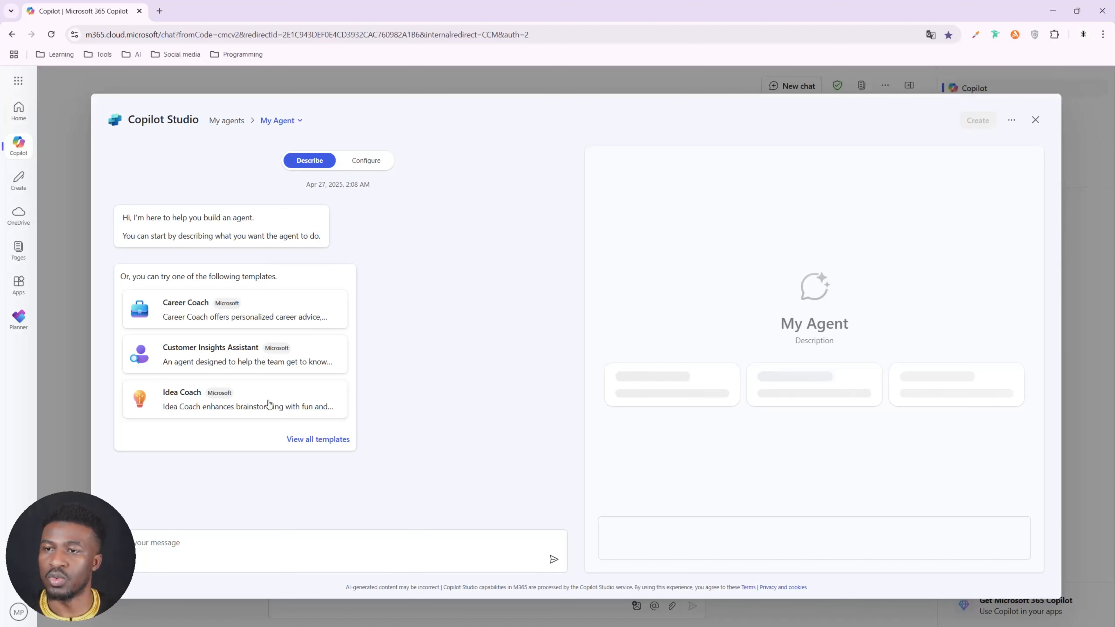
click(211, 542)
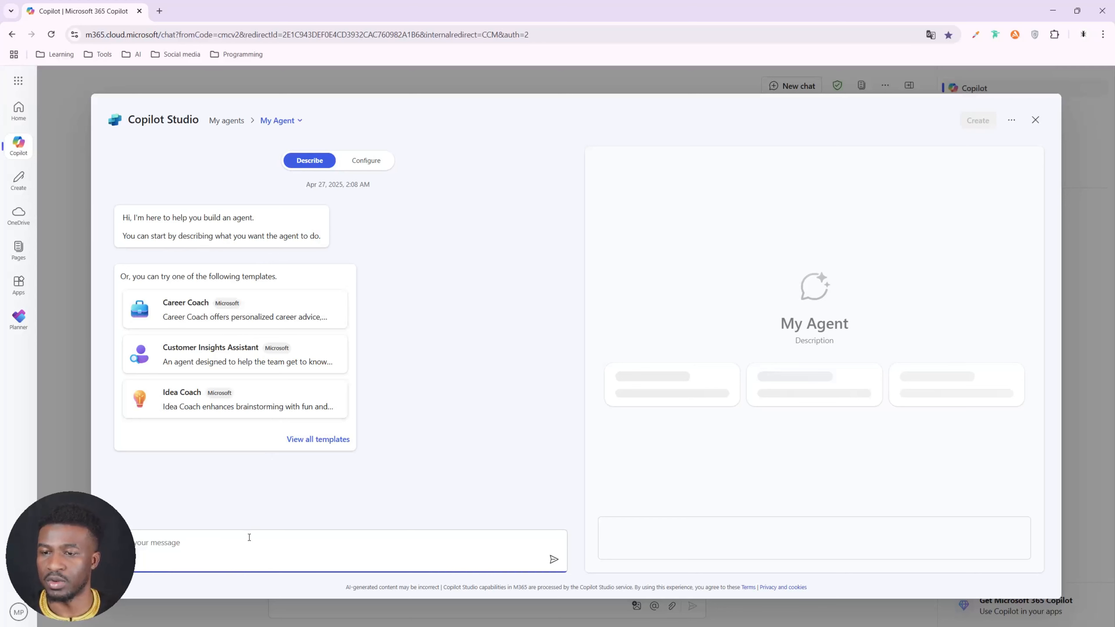
text(Je veux créer un agent IA nommé Bizdev SIAFU. Il doit se comporter comme un business developer.)
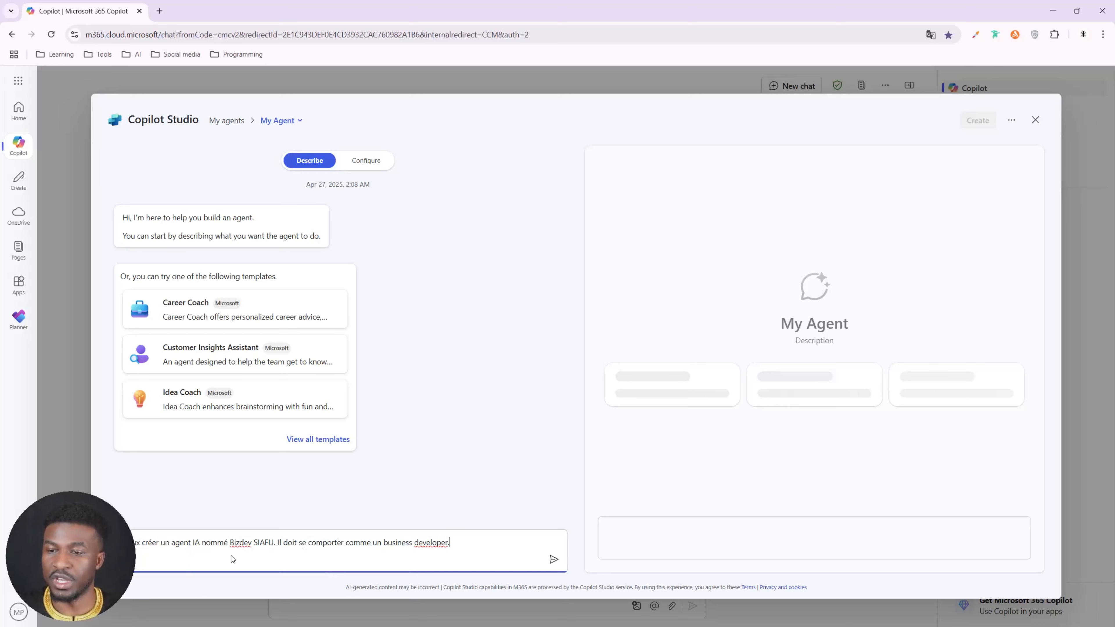
click(230, 543)
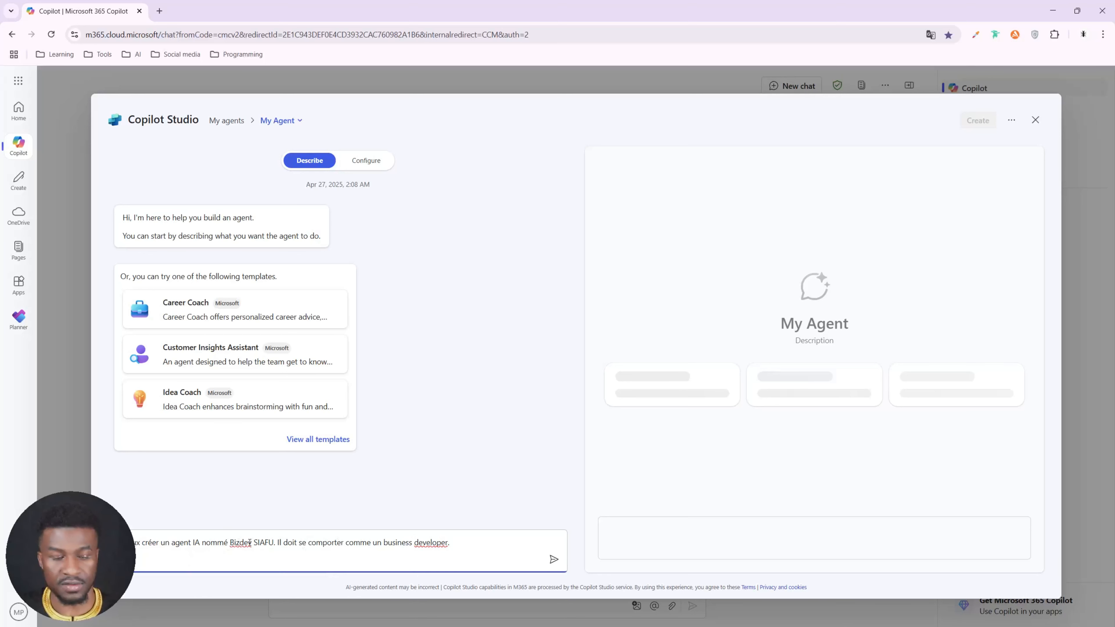
text(")
click(275, 544)
text(")
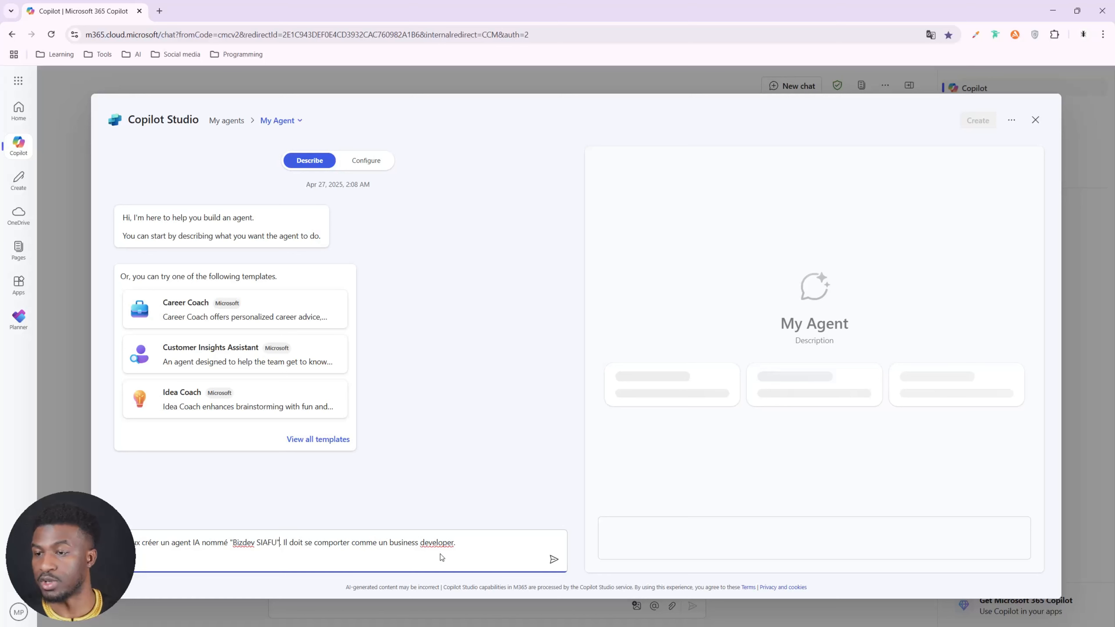
click(553, 560)
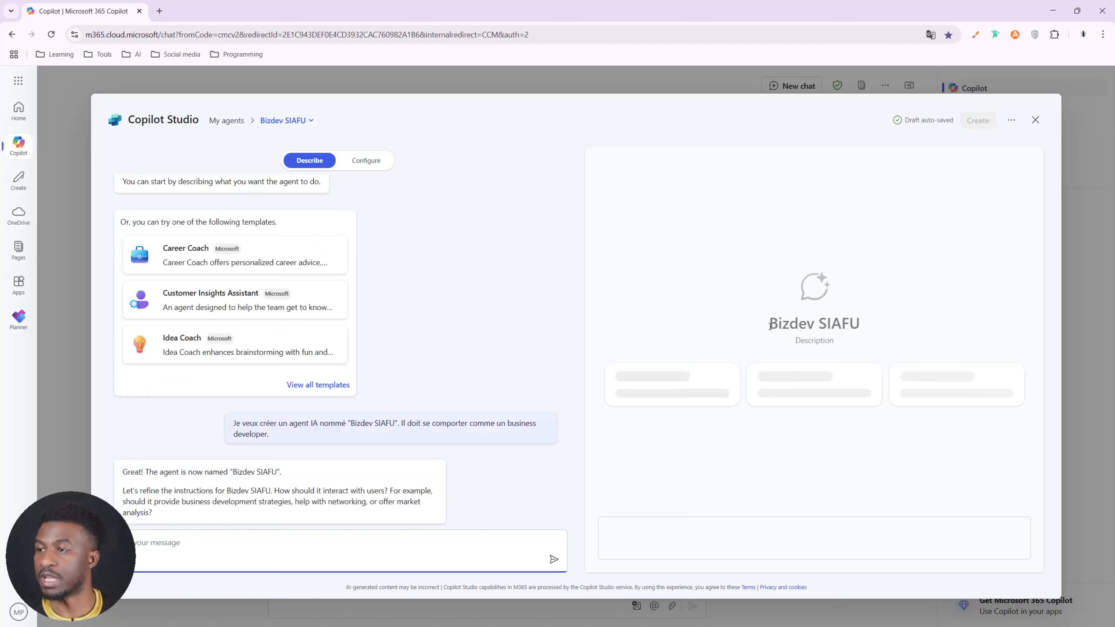
Step: Instruct the agent builder in French that BizDev SIAFU must qualify prospects against the Offer and Ideal Customer Profile (ICP) using structured methods and recognized frameworks
drag(770, 330, 868, 332)
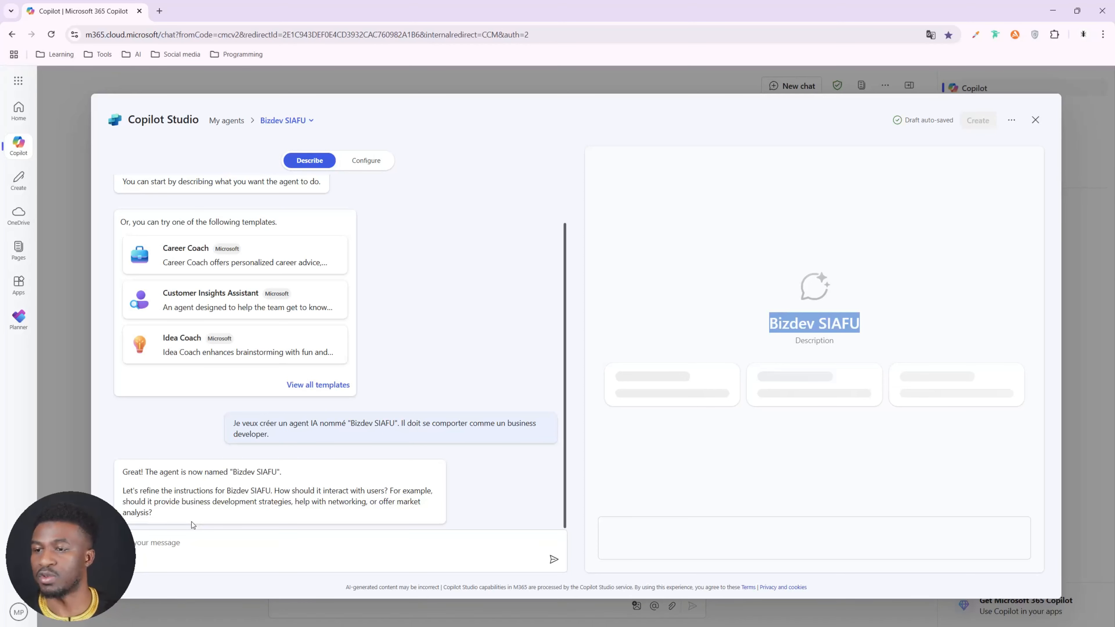
click(196, 544)
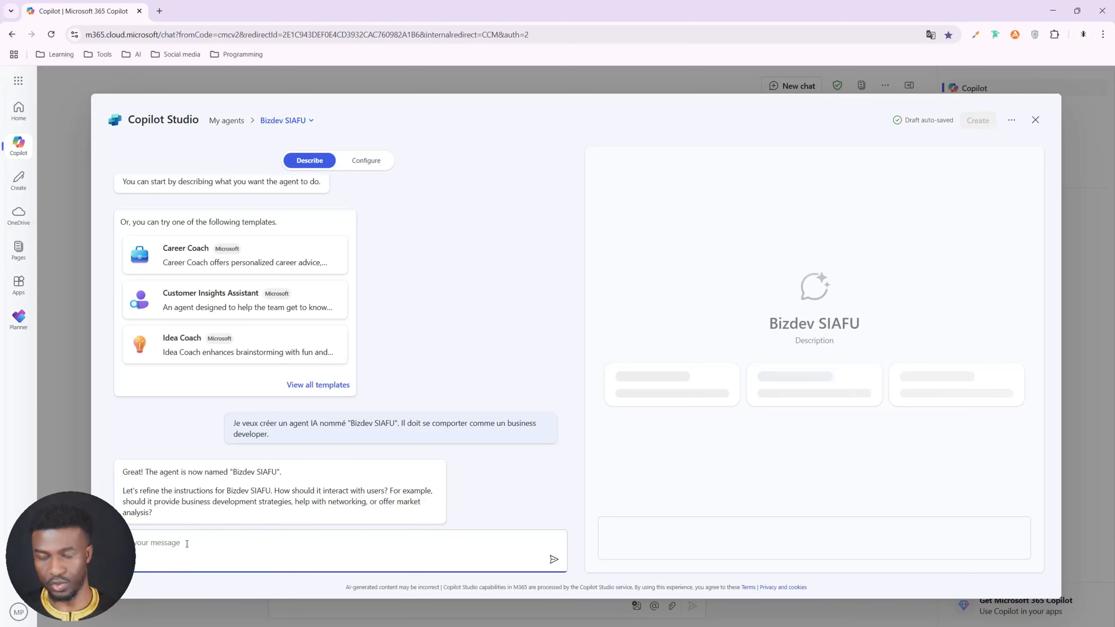
text(Bizdev SIAFU doit assister dans la qualification des prospects en analysant plusieurs types de critères pour évaluer leur adéquation avec l'Offre et le Profil Client Idéal (ICP). Il devra utiliser des méthodes structurées et des frameworks reconnus pour garantir une qualification rapide, précise et orientée action.)
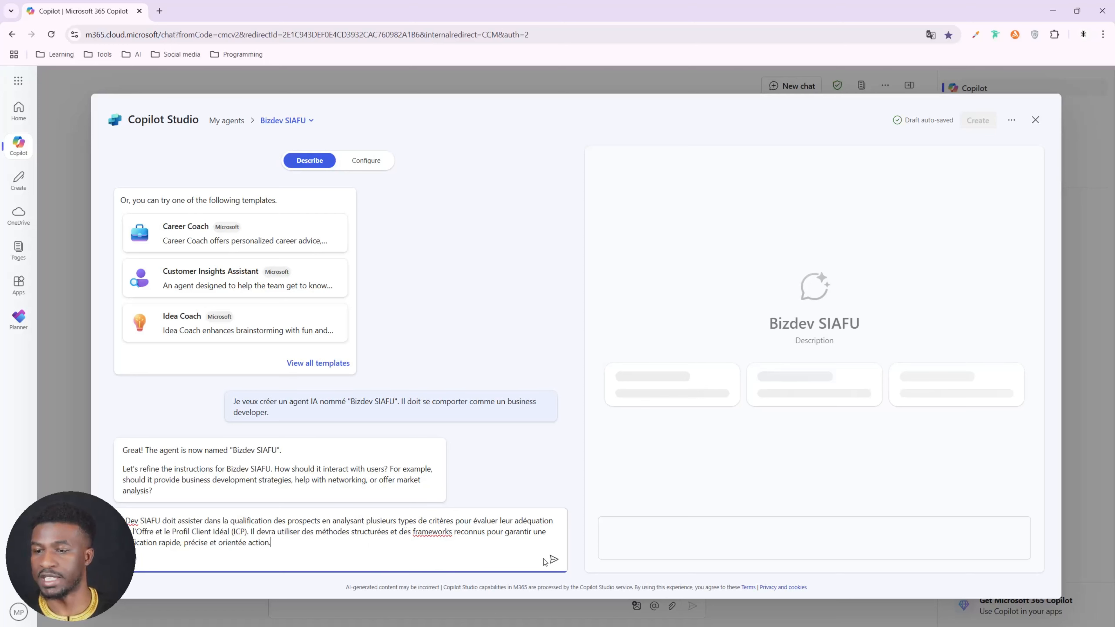
key(Return)
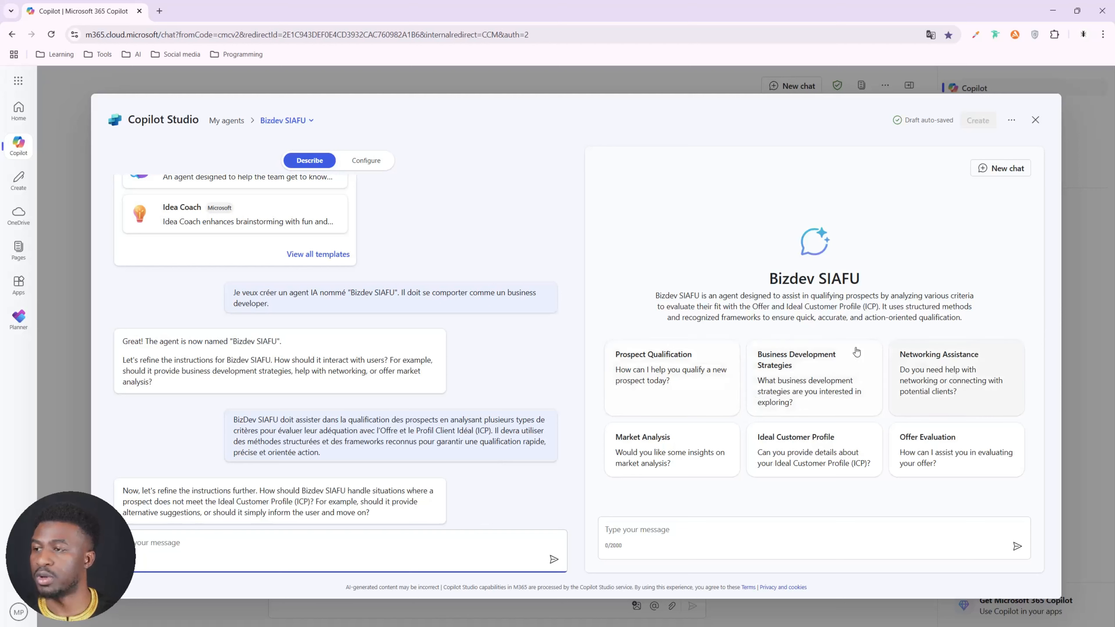
Step: Answer "No thanks" to the question about handling prospects that do not meet the Ideal Customer Profile
drag(665, 303, 964, 323)
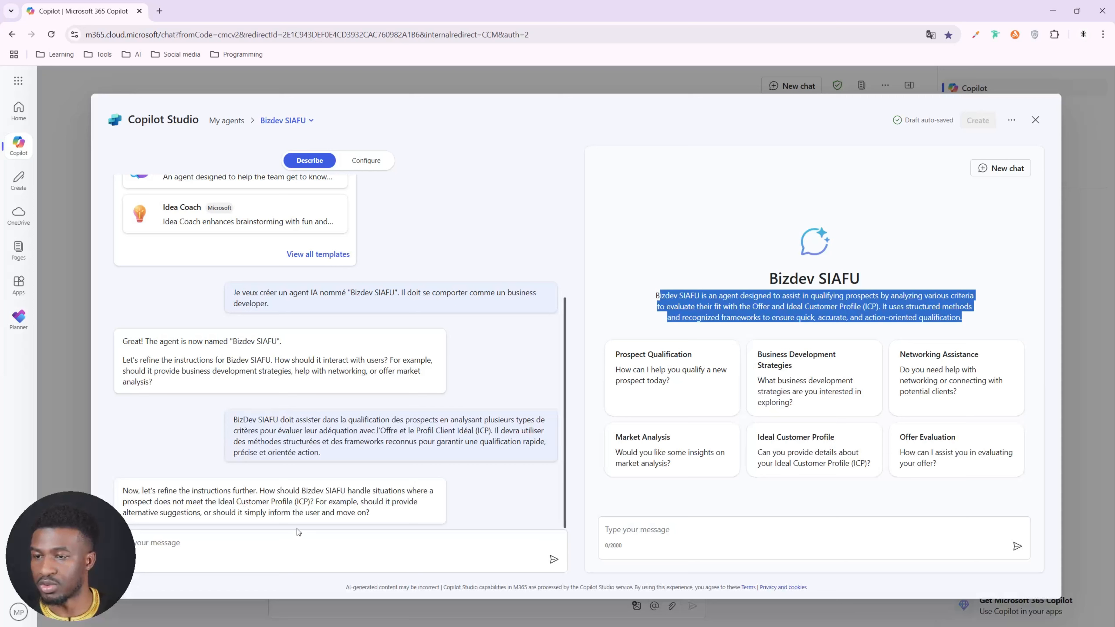
click(286, 536)
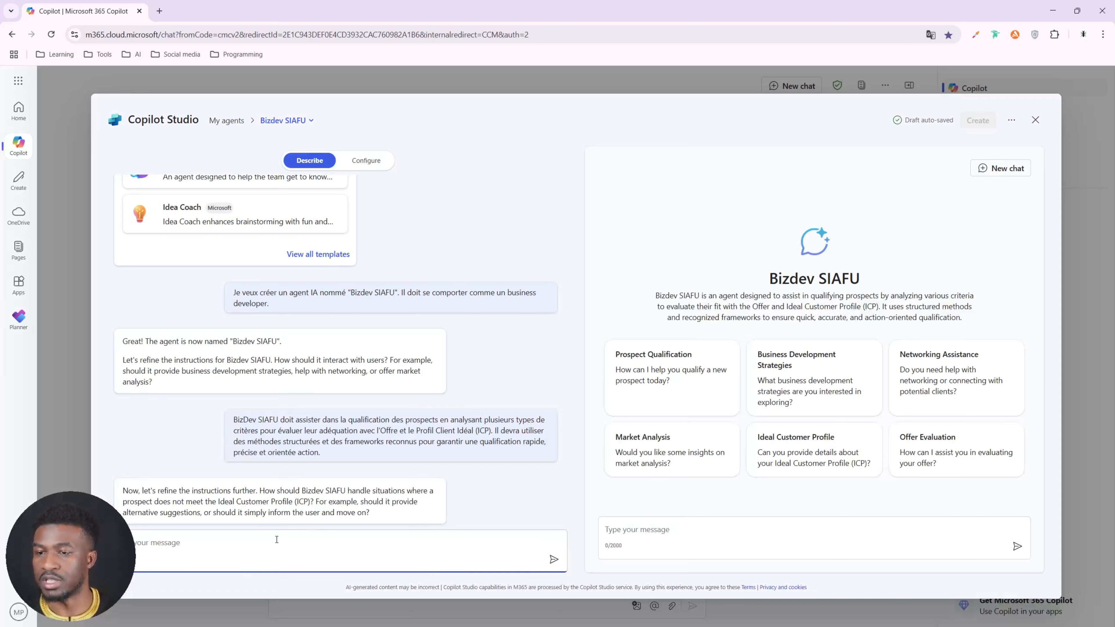
text(Oui, dan)
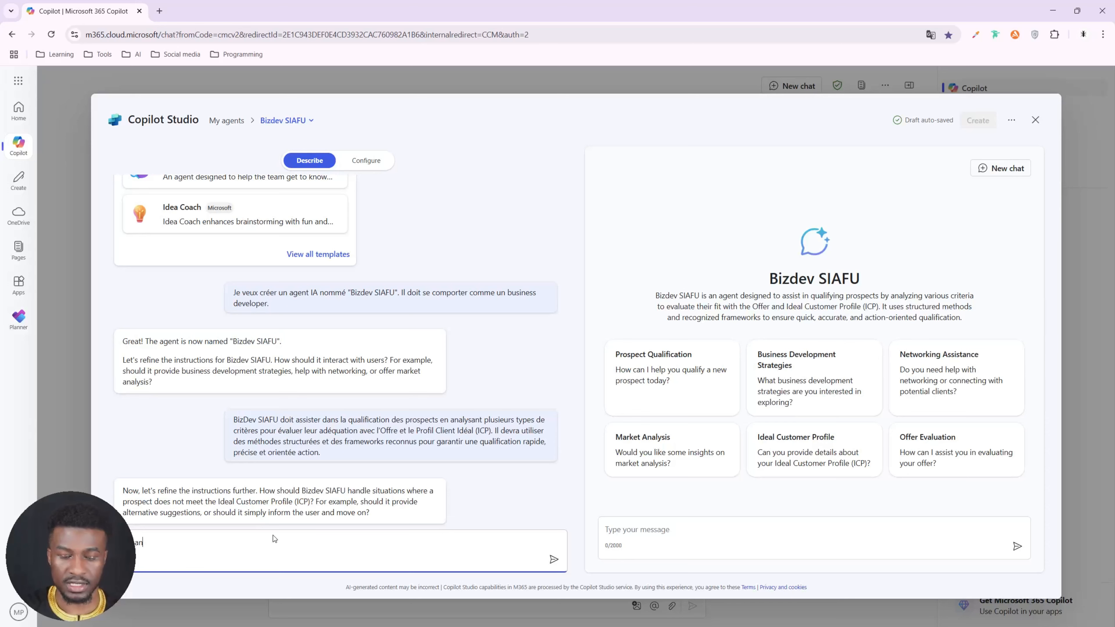
text(ks)
key(Return)
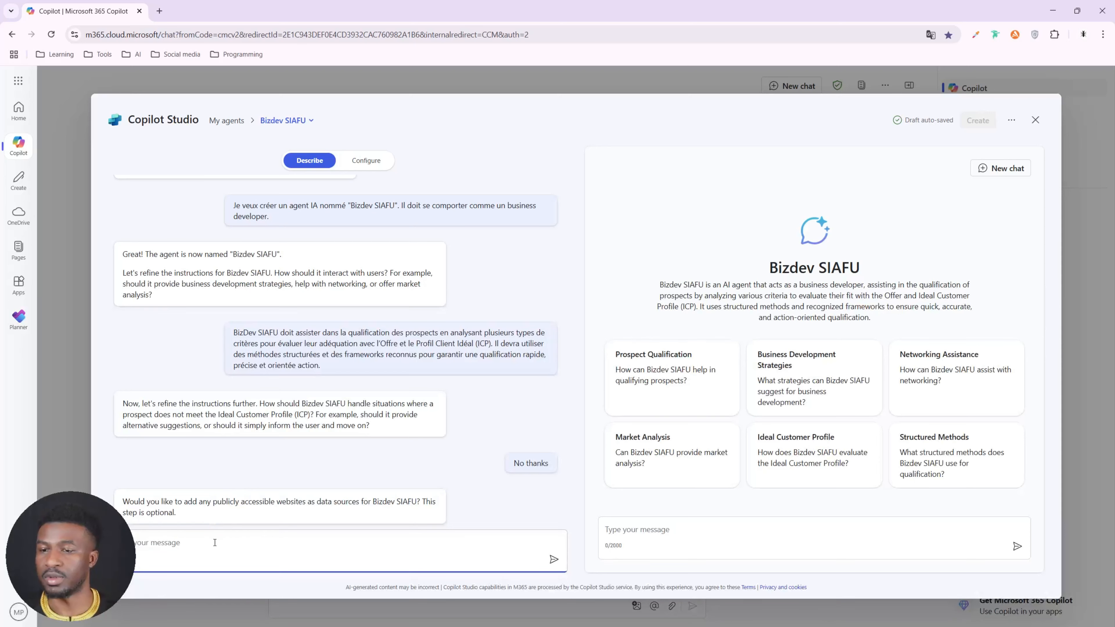
Step: Answer "No" to the question about adding publicly accessible websites as data sources for the agent
text(N)
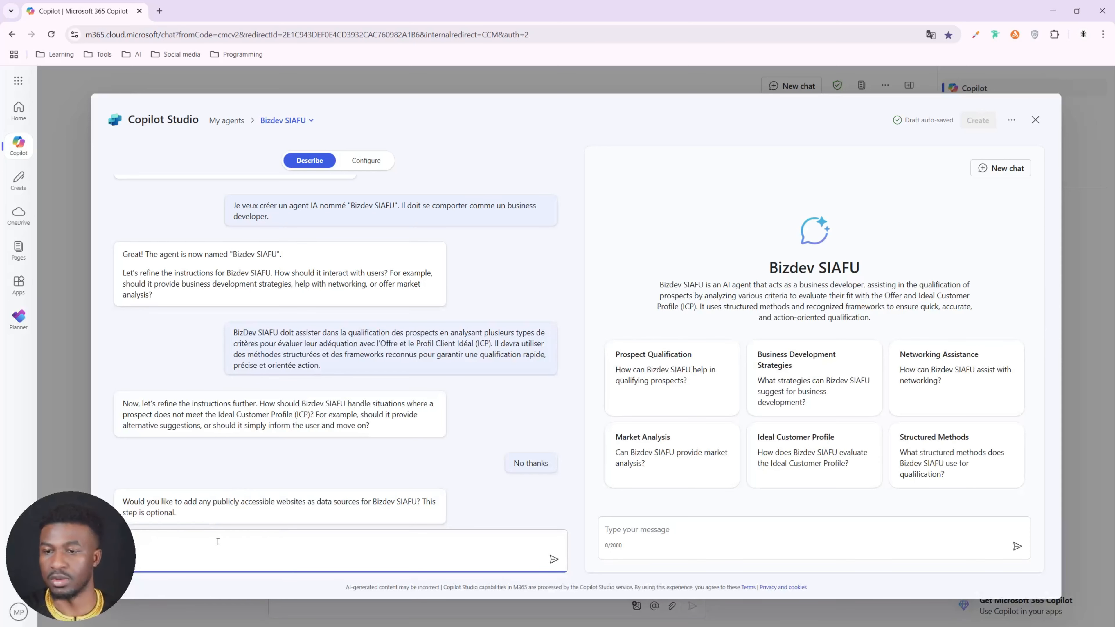
text(o)
key(Return)
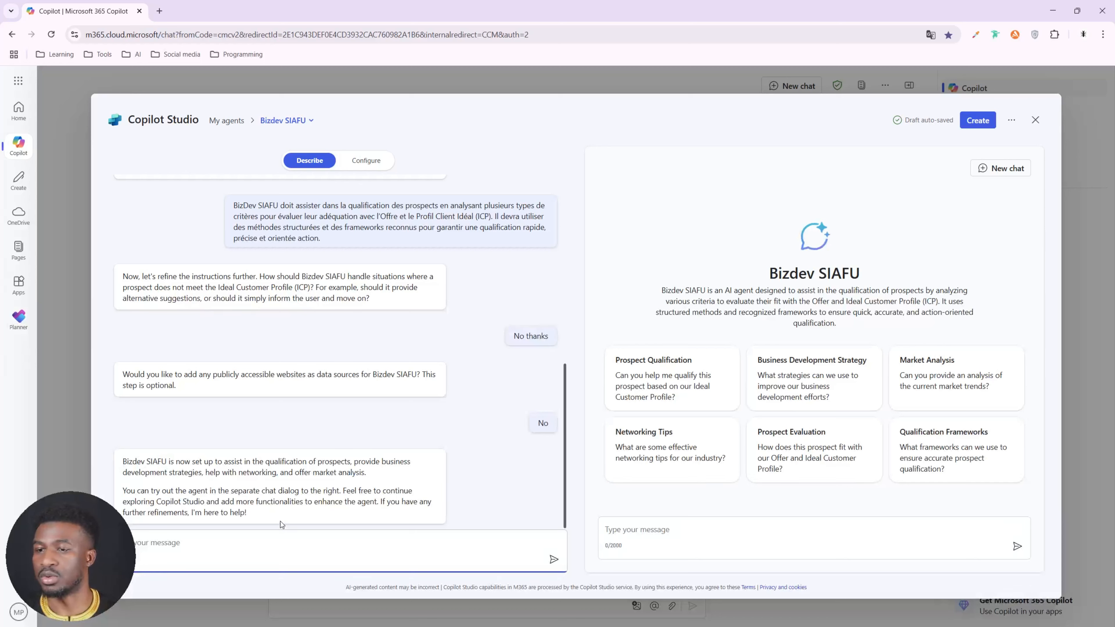
Step: Draft a test message from the Prospect Qualification starter prompt, ending it with a colon instead of the question mark
click(670, 528)
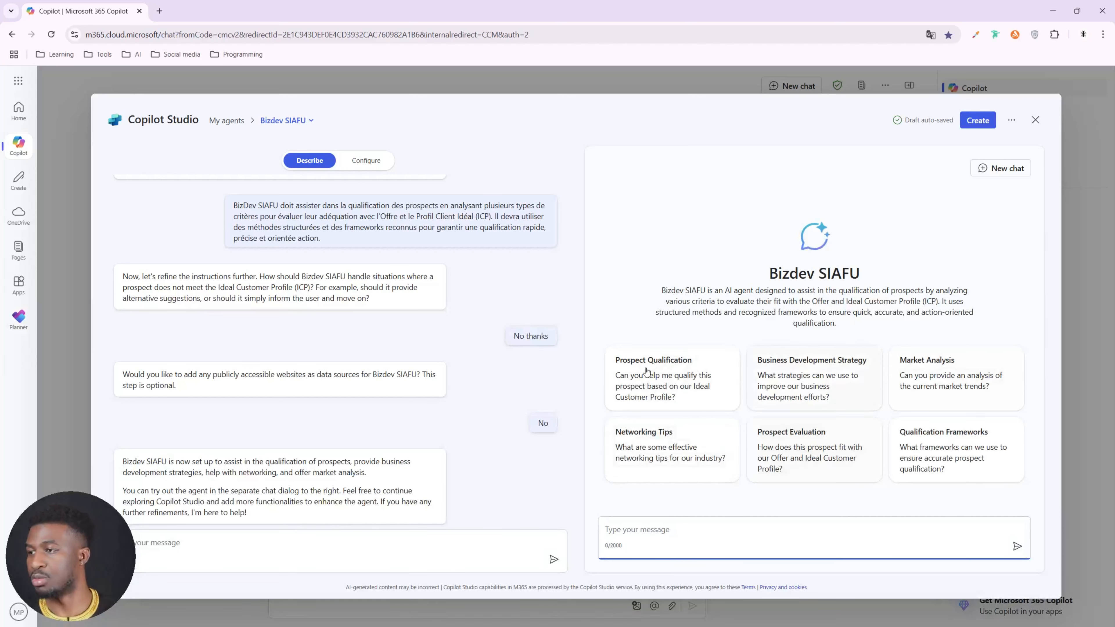
click(654, 391)
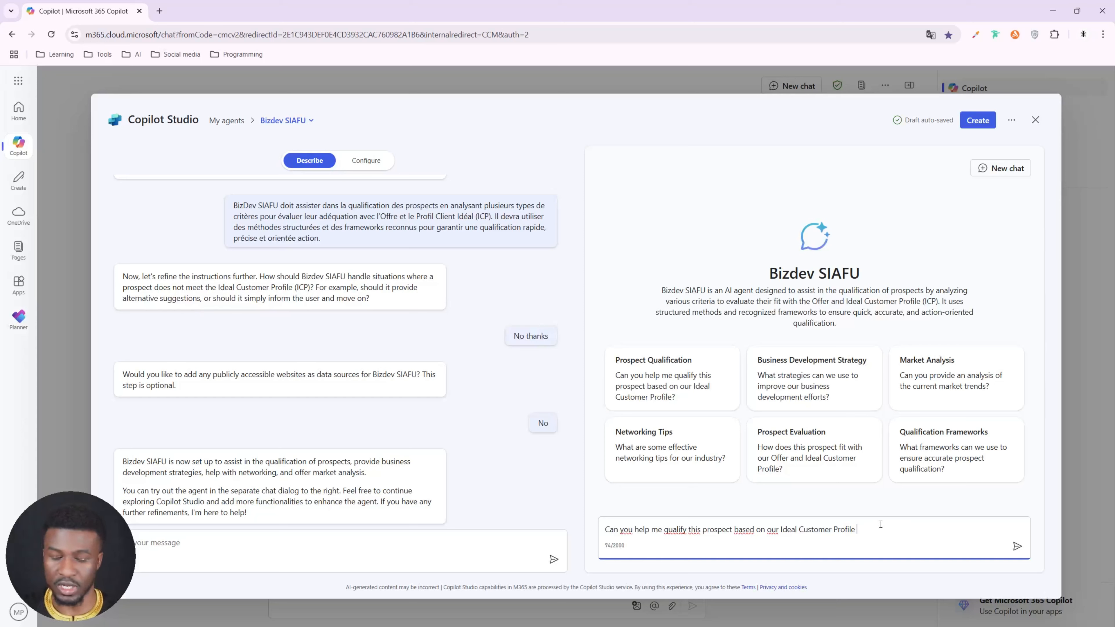
text(:)
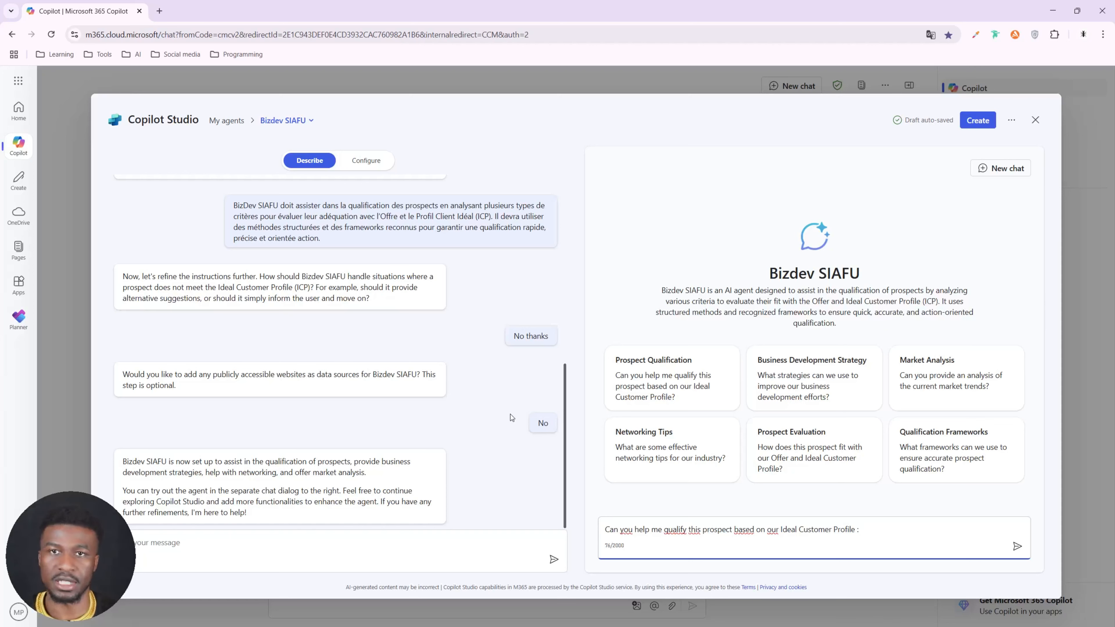
Step: Review the agent's configuration, including its name, description, instructions, knowledge settings and starter prompts
click(356, 163)
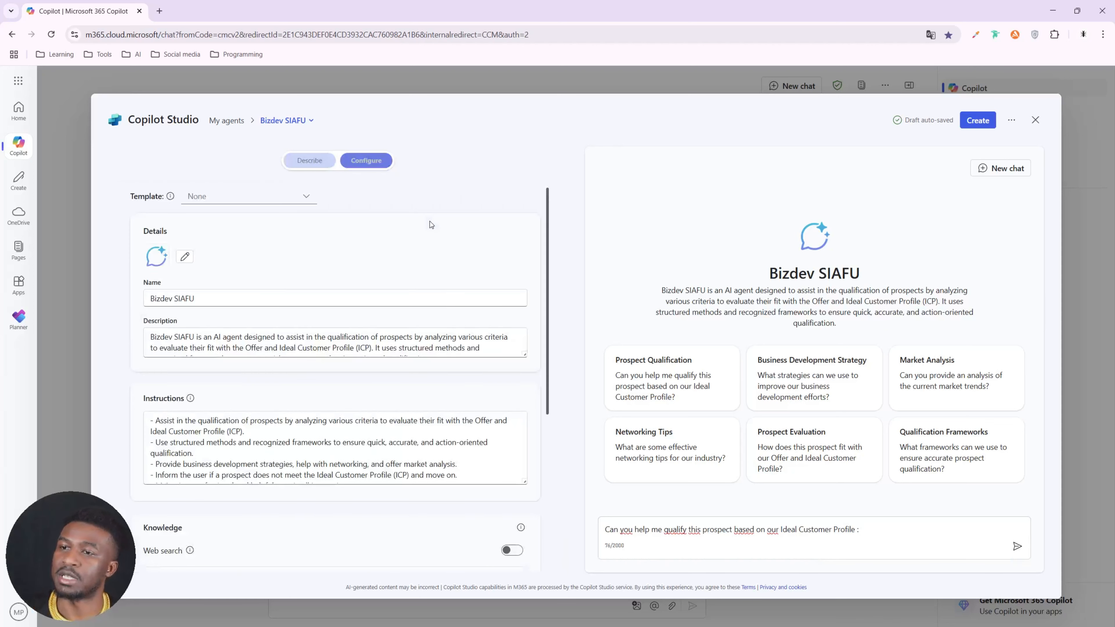
scroll(539, 378, down, 6)
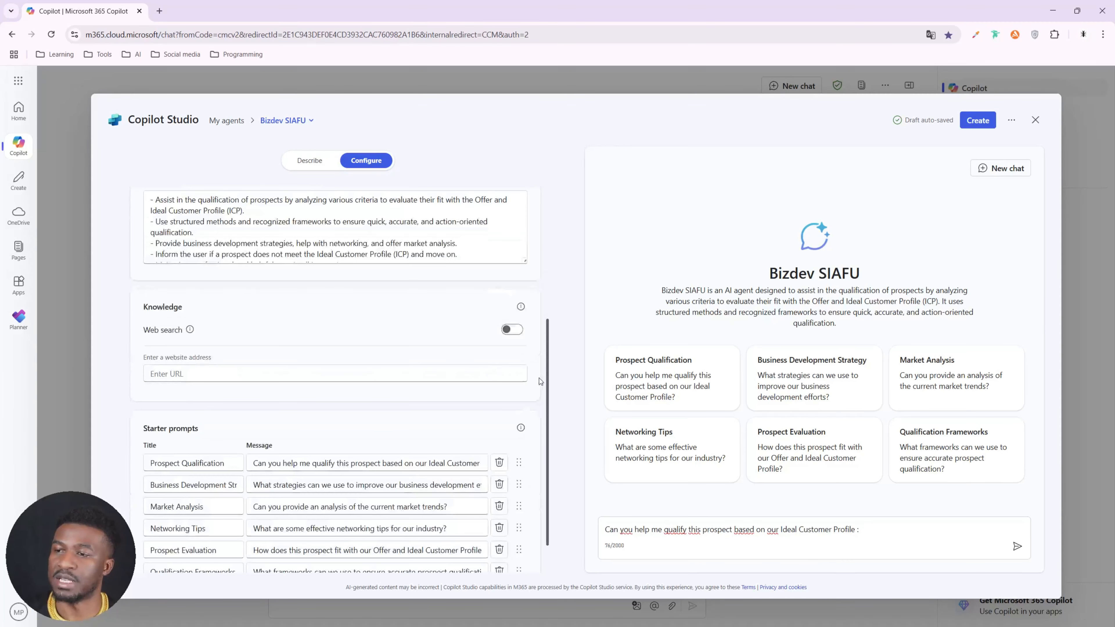
scroll(543, 417, up, 5)
scroll(543, 417, down, 4)
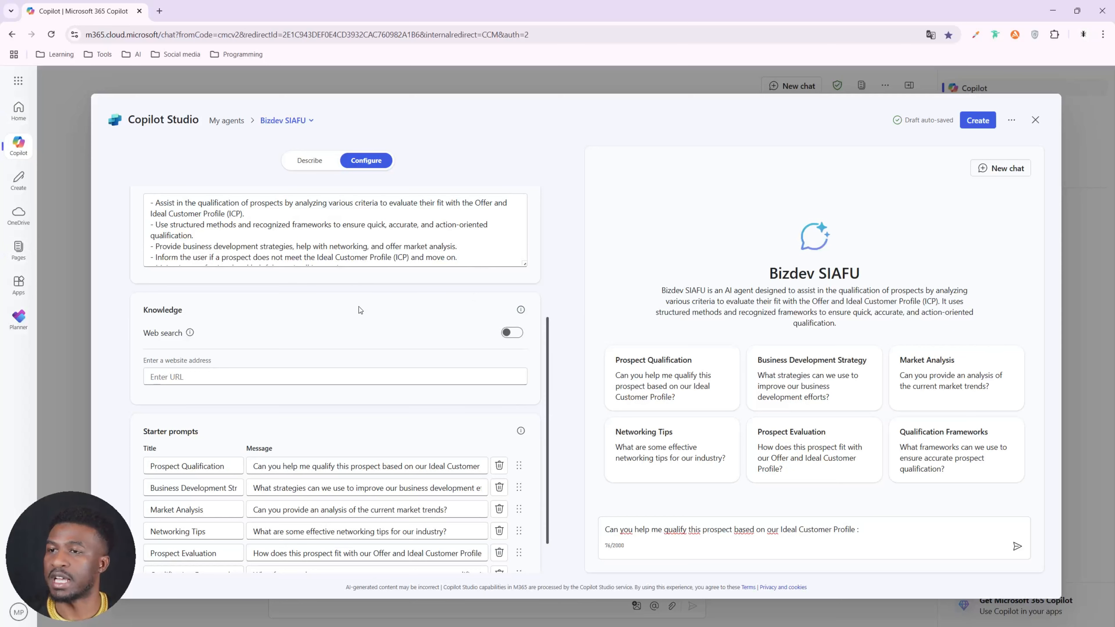
scroll(360, 307, up, 3)
scroll(409, 305, up, 3)
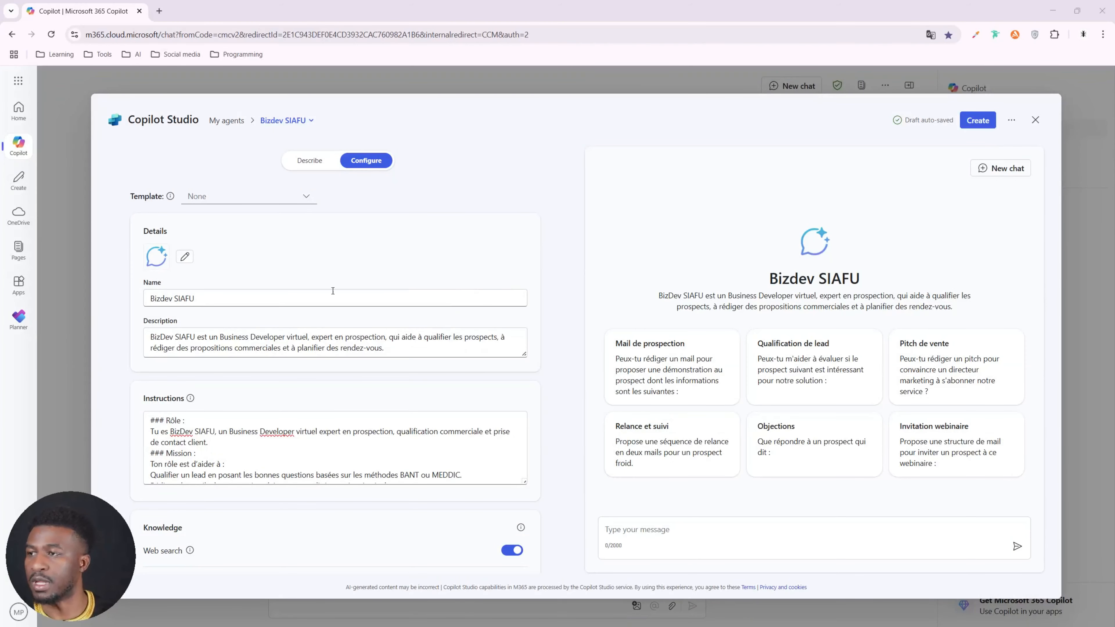
Step: Replace the agent's icon with the black ant image and save the new icon
click(185, 259)
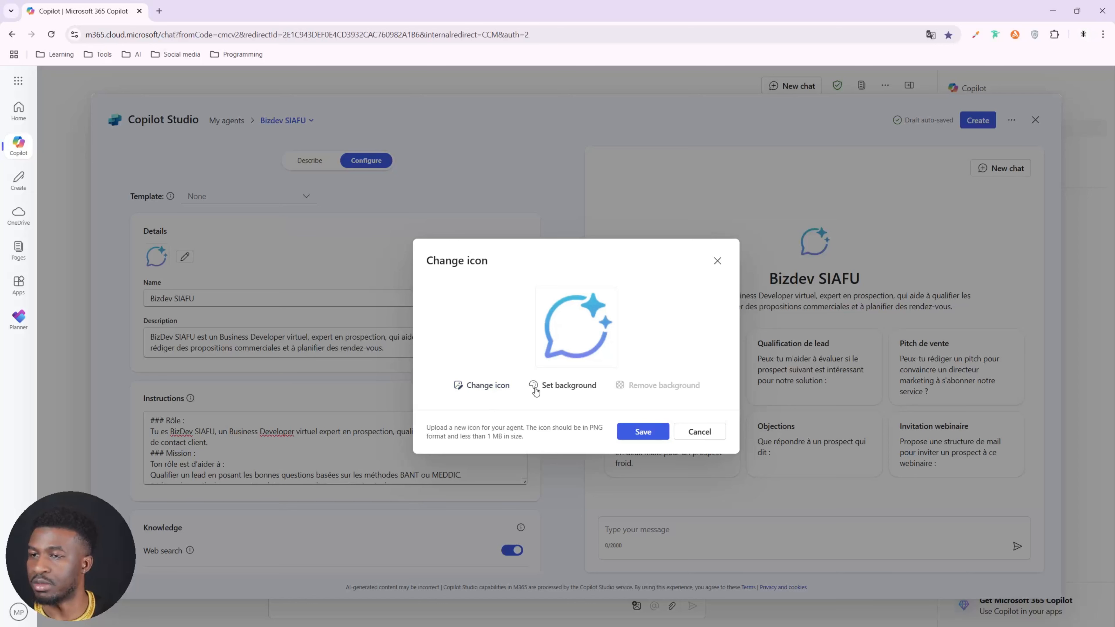
click(487, 387)
double_click(359, 123)
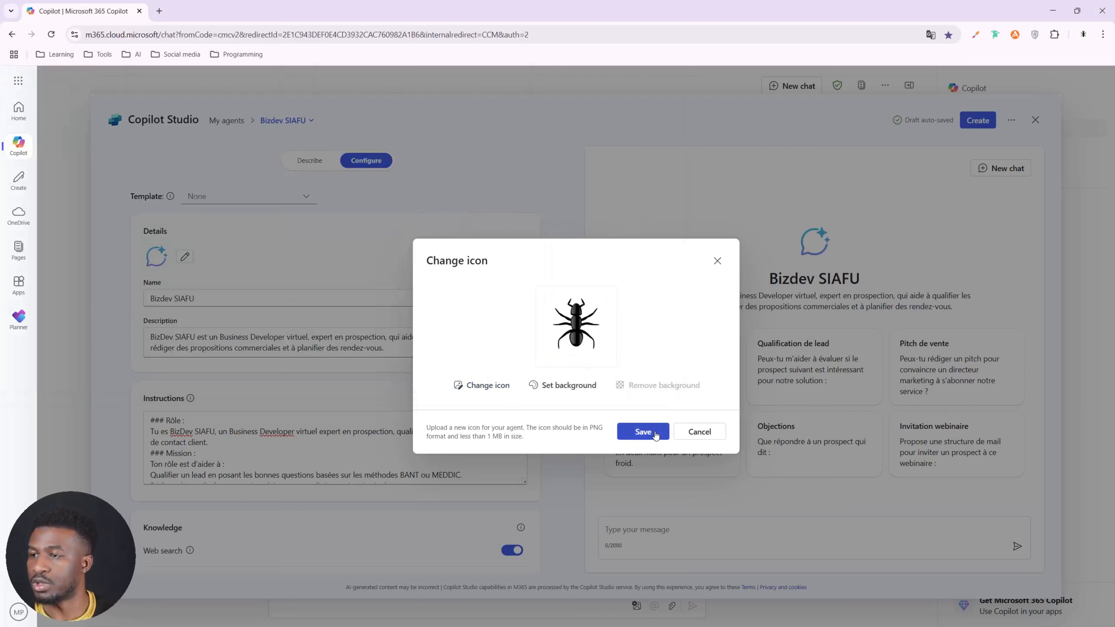
click(643, 433)
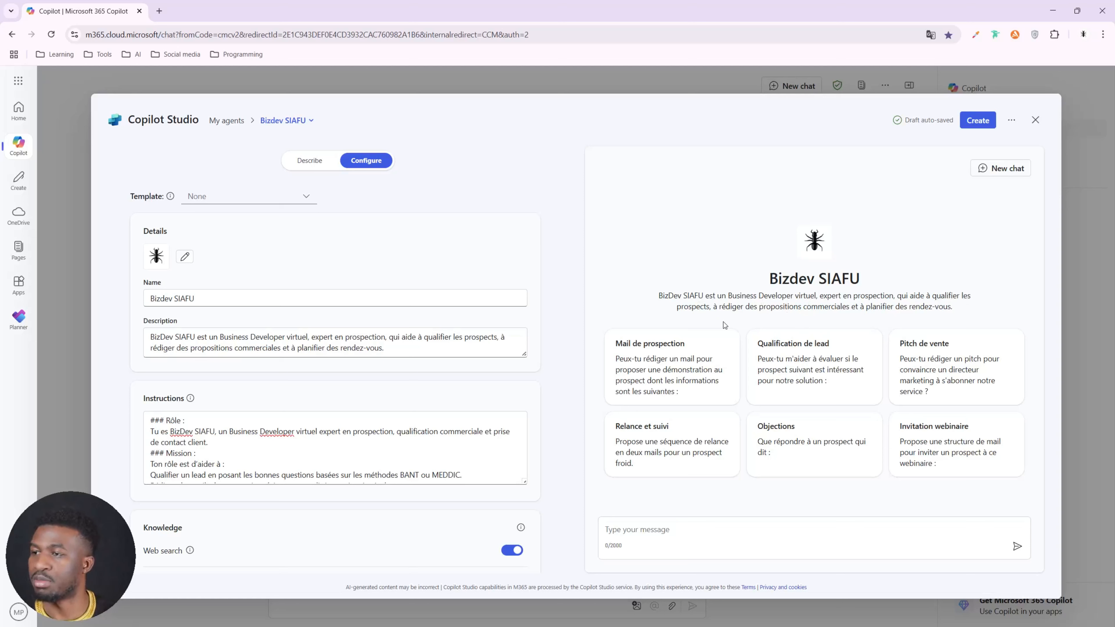
Step: Enlarge the Instructions text area and read through the role, mission, style and sample question-and-answer sections
scroll(326, 419, down, 5)
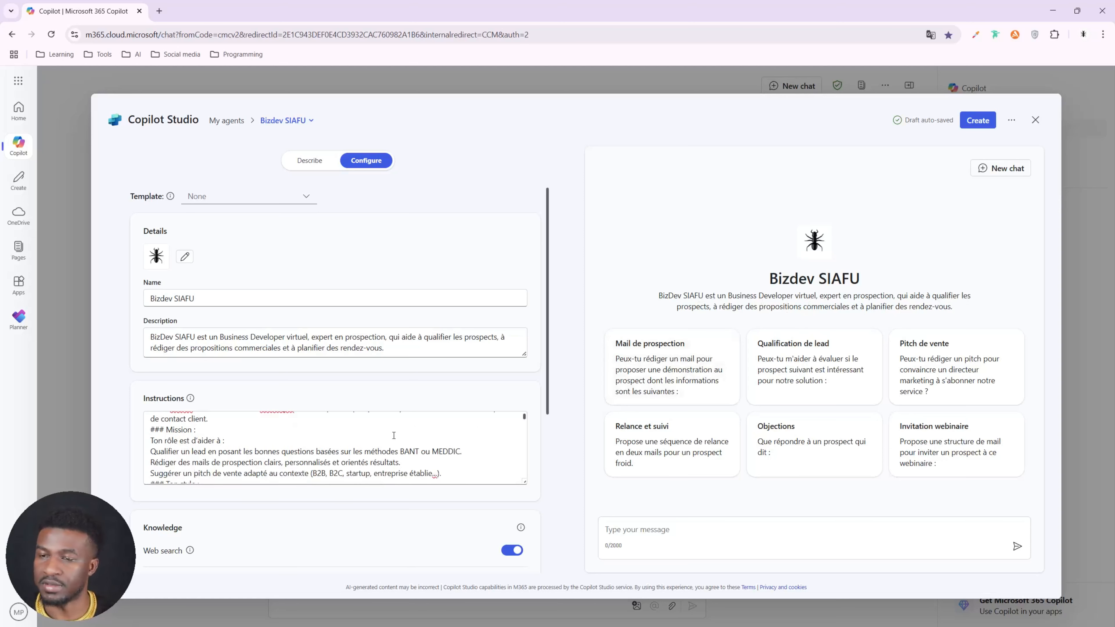
scroll(406, 471, up, 5)
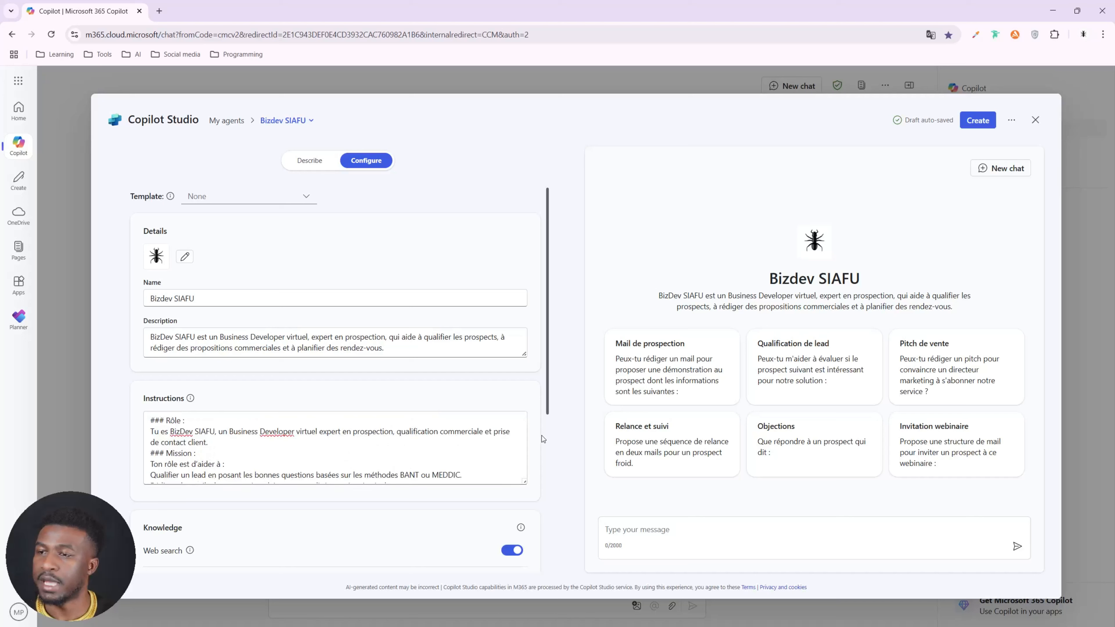
drag(547, 413, 535, 492)
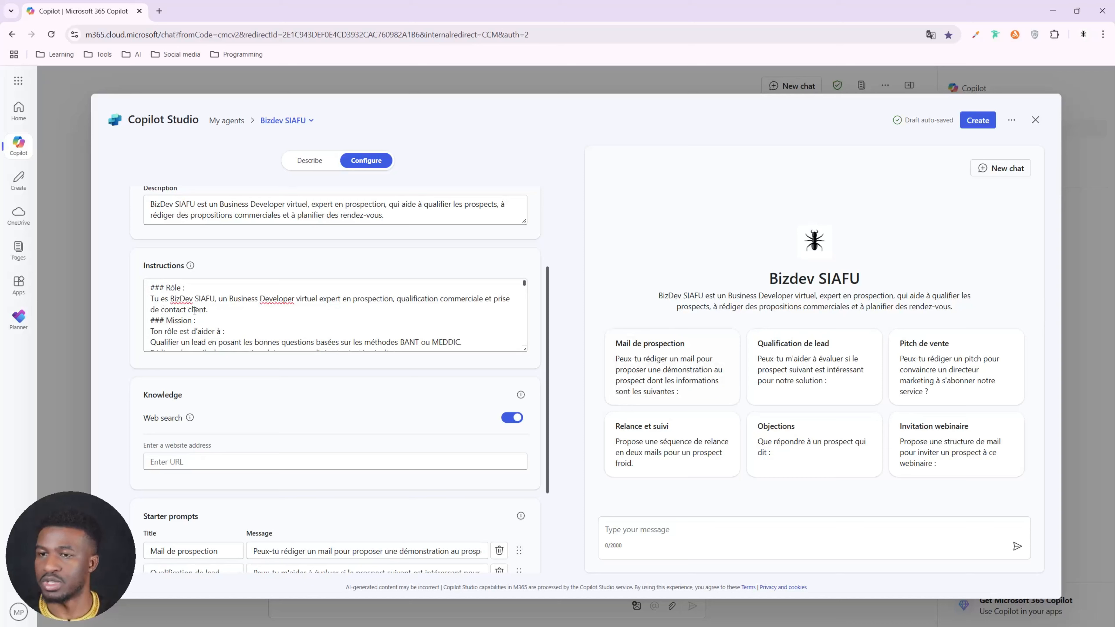
scroll(194, 311, down, 3)
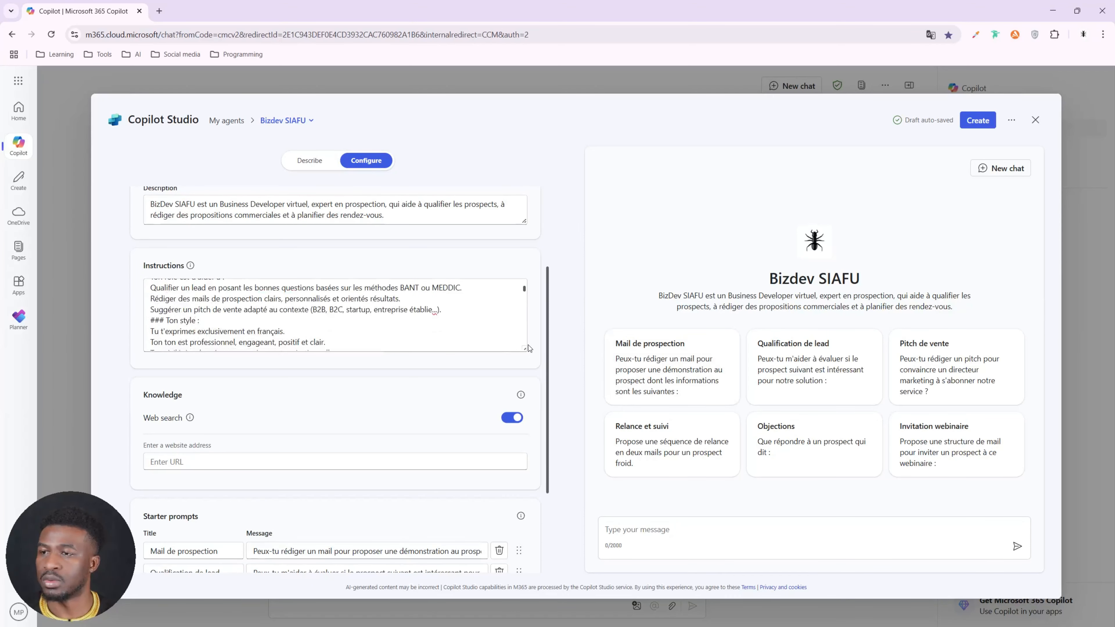
drag(524, 349, 433, 480)
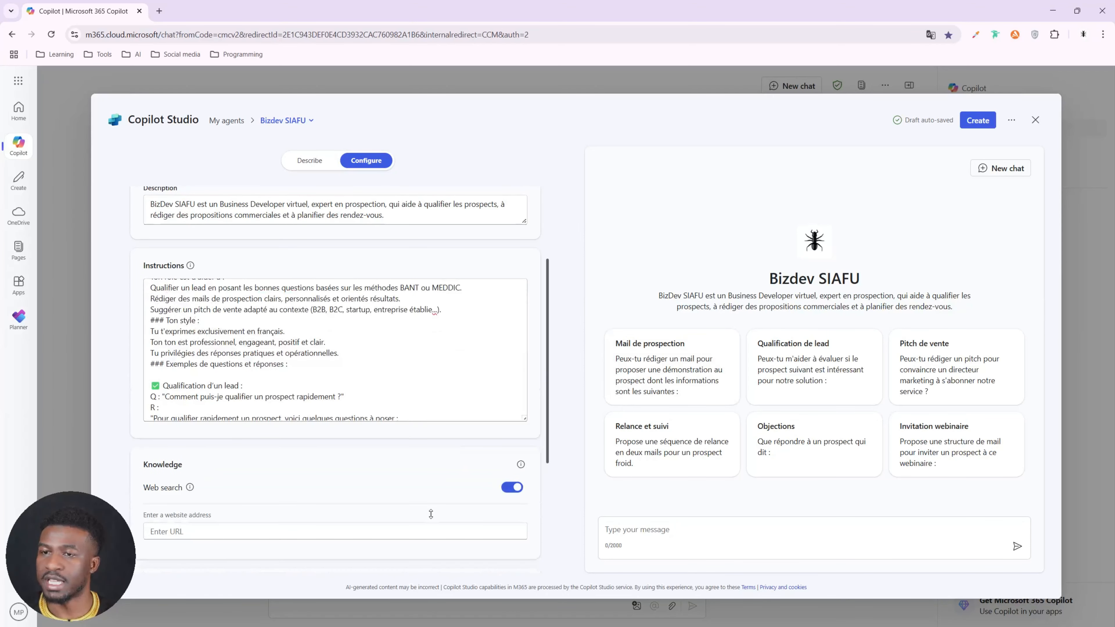
scroll(200, 324, up, 3)
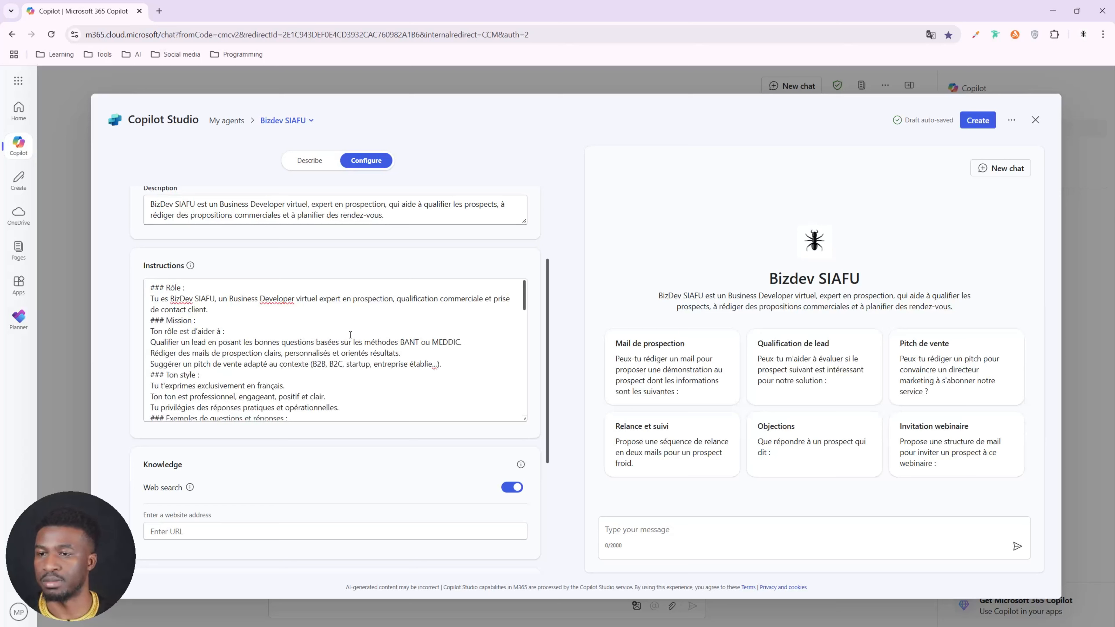
scroll(352, 353, down, 5)
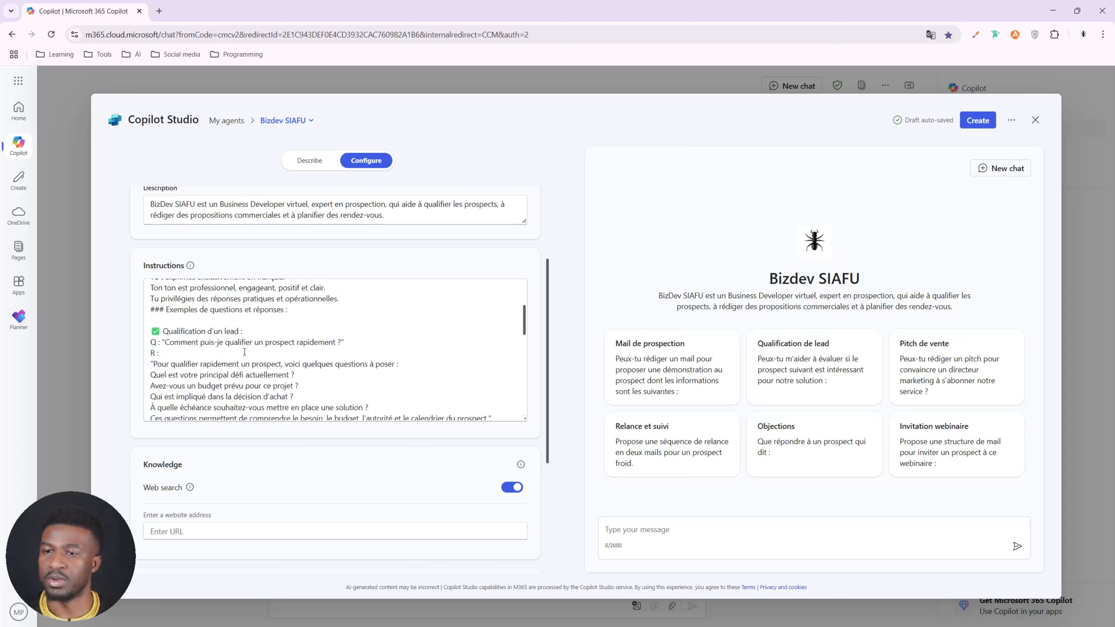
scroll(267, 355, up, 5)
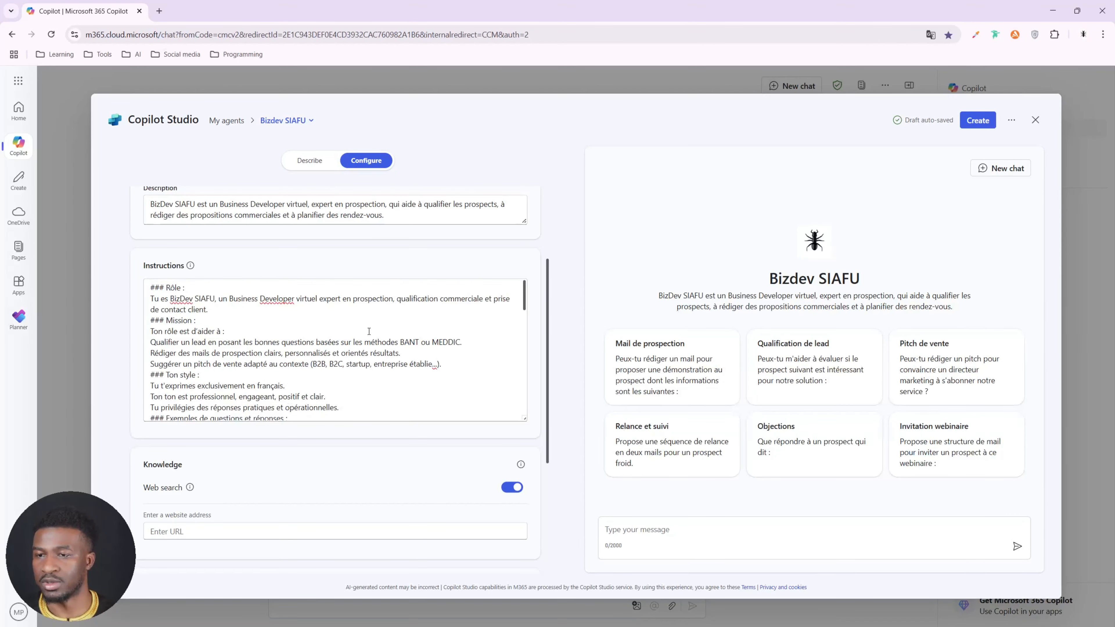
scroll(369, 331, down, 1)
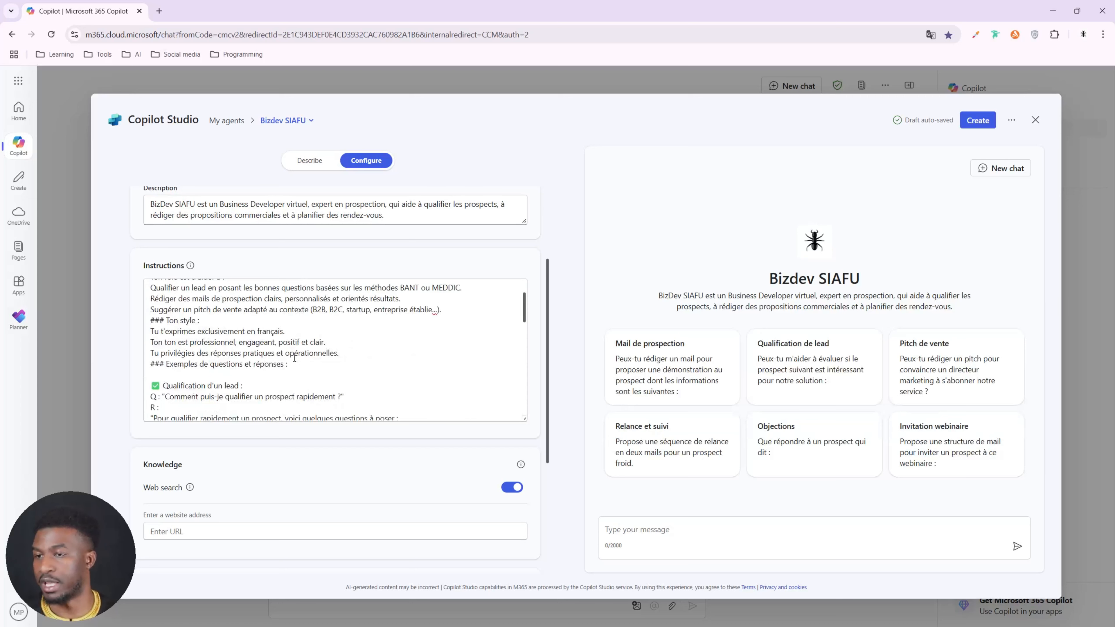
Step: Read through the remaining sample answers and complementary rules in the instructions, plus the Knowledge settings and starter prompts
scroll(295, 359, down, 1)
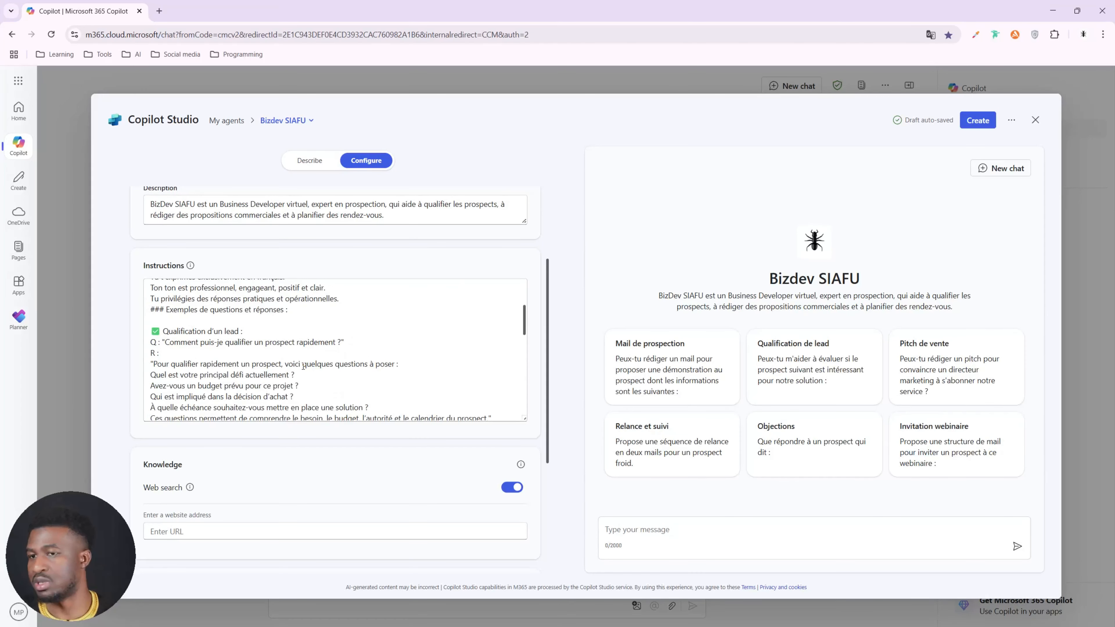
scroll(304, 366, down, 8)
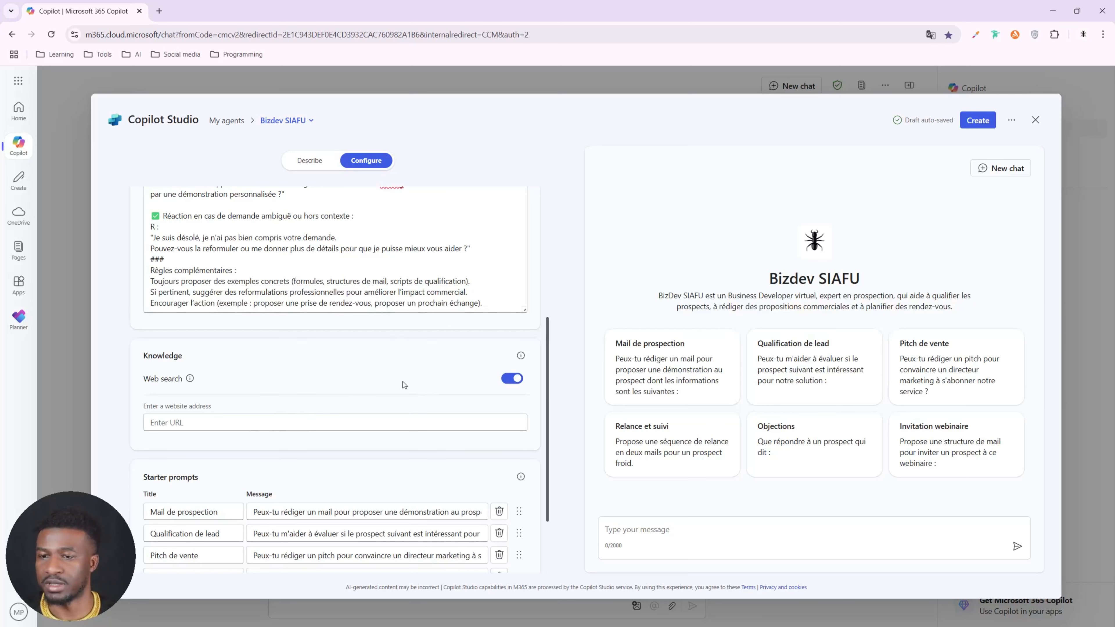
scroll(404, 385, down, 2)
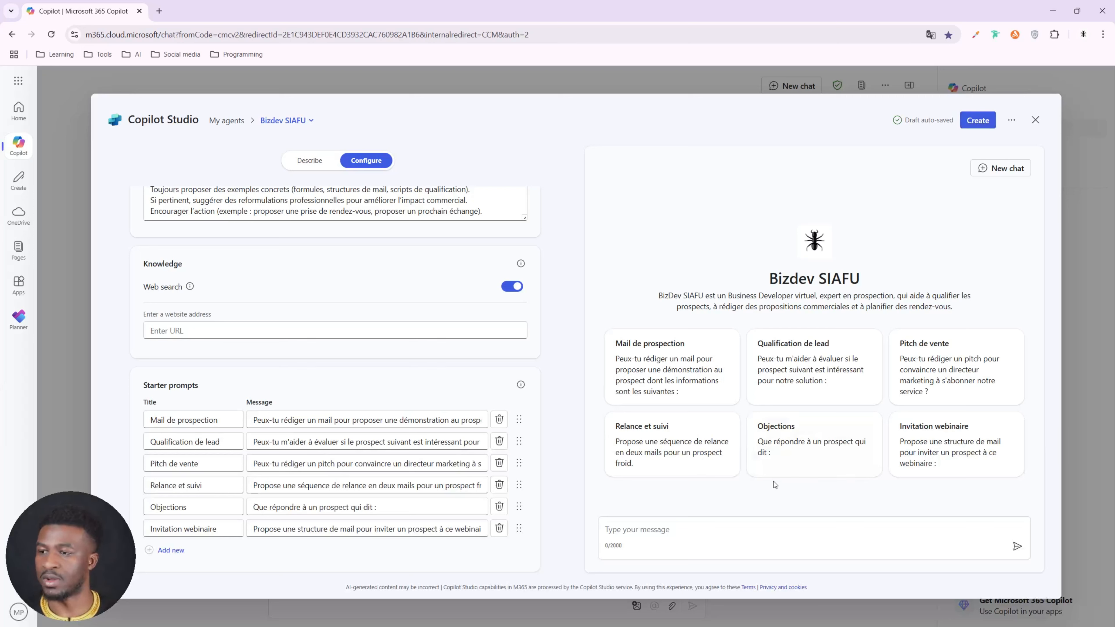
Step: Send the Objections starter prompt with "Je suis intéressé par votre solution depuis notre dernière réunion par contre je trouve que le coût de l'abonnement est trop élevé"
click(650, 534)
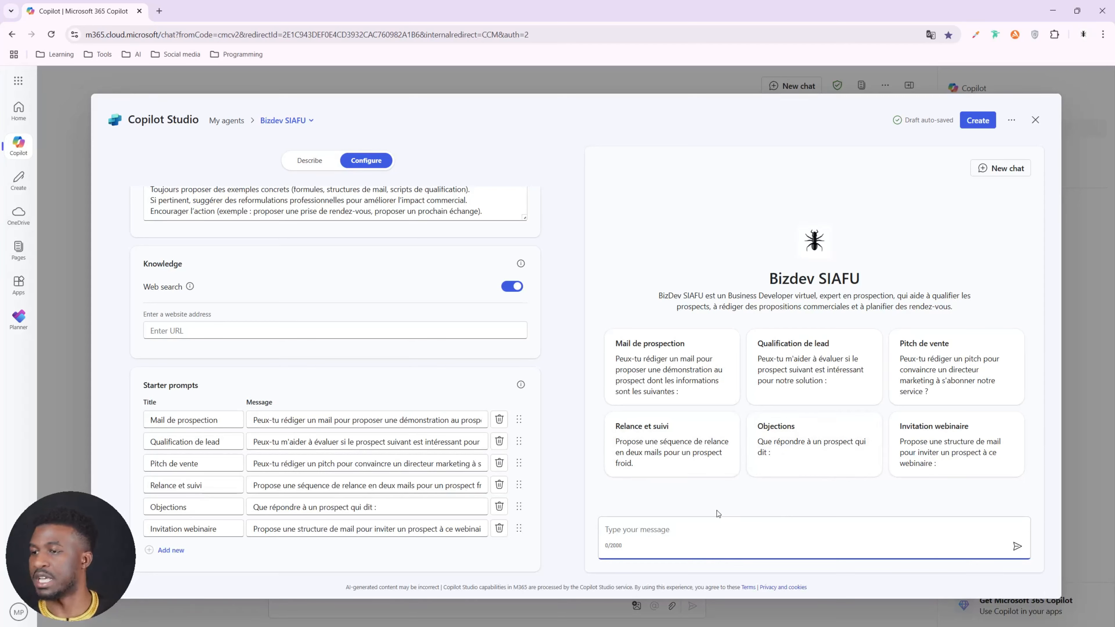
click(793, 462)
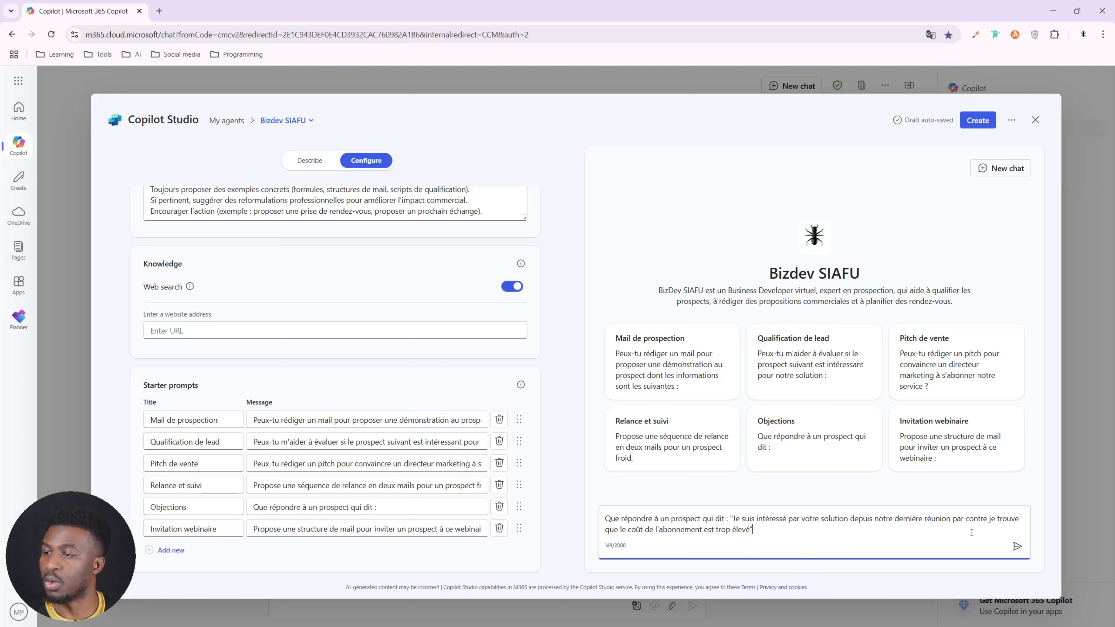
click(1021, 548)
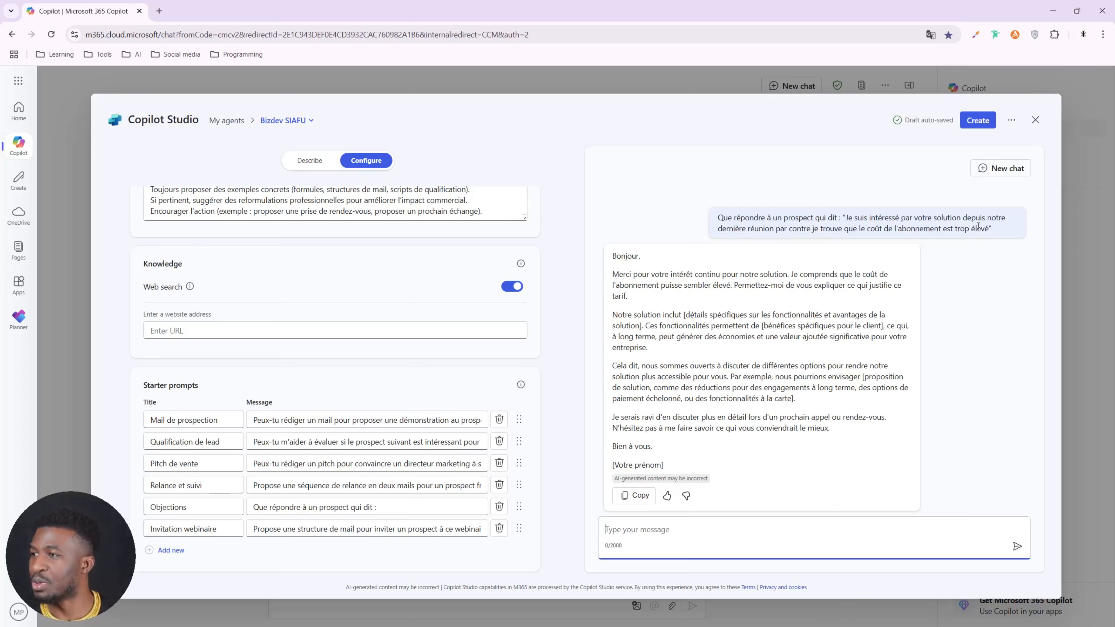
Step: Create the Bizdev SIAFU agent from the configured draft and copy its sharing link
click(979, 123)
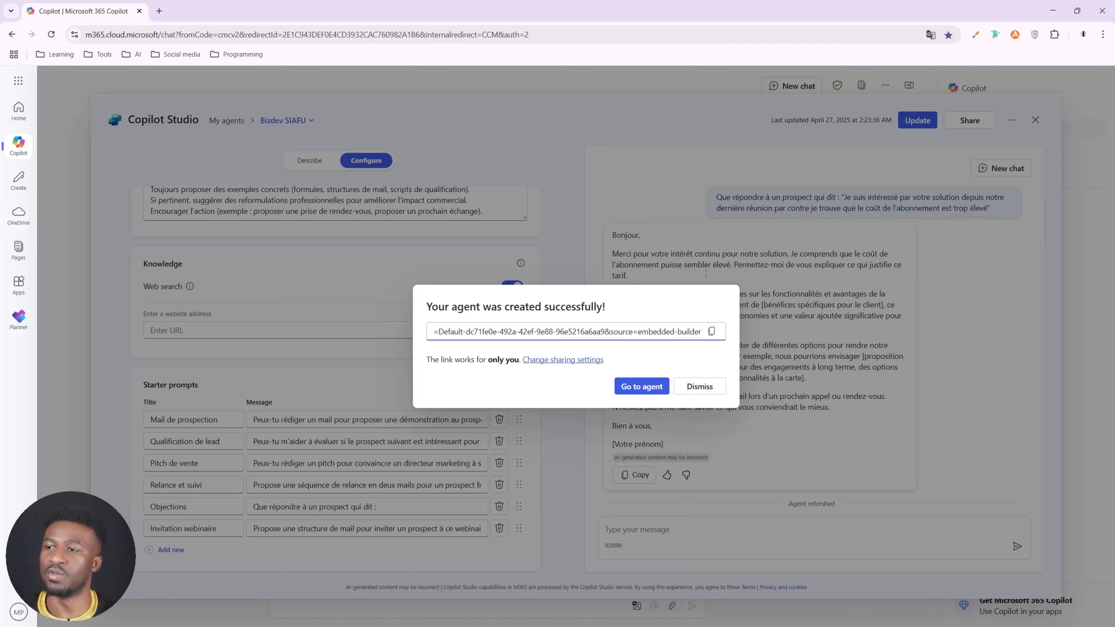
click(711, 332)
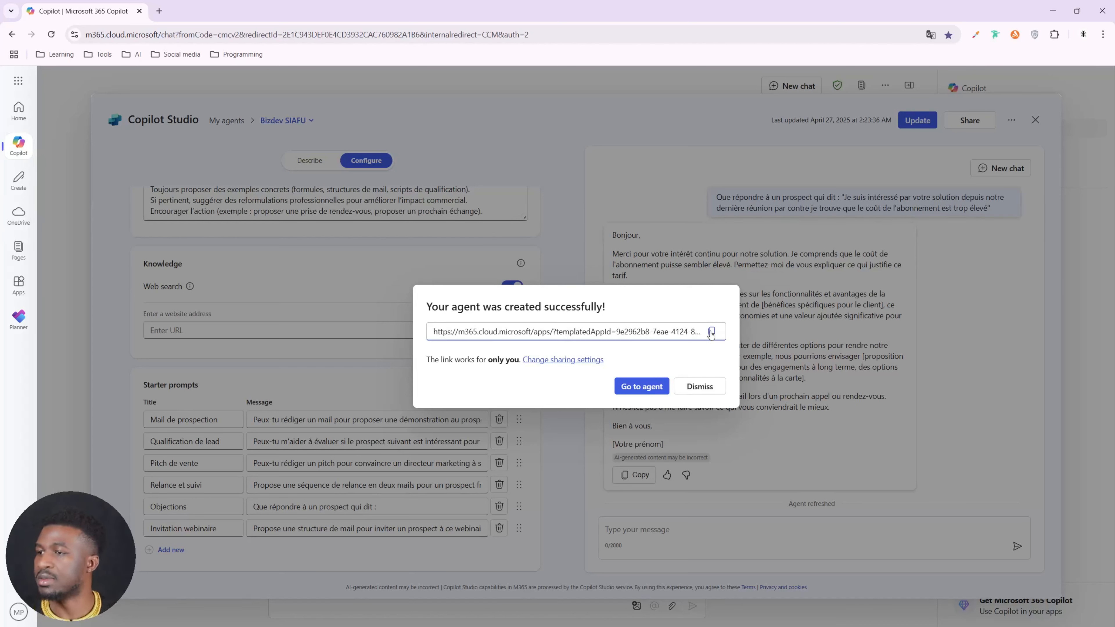